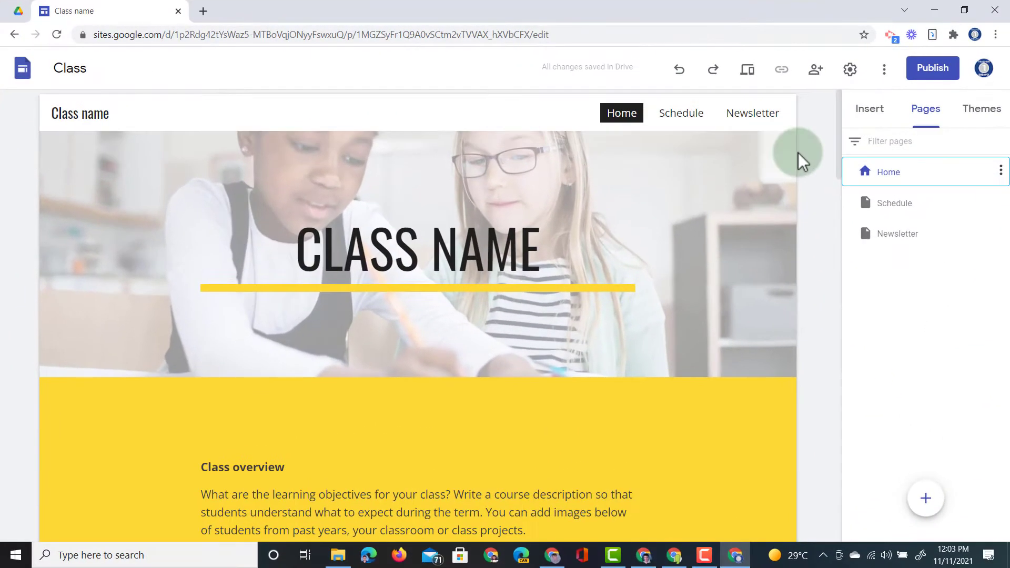
- Look at the Schedule and Newsletter pages, then return to the Home page
left_click(913, 209)
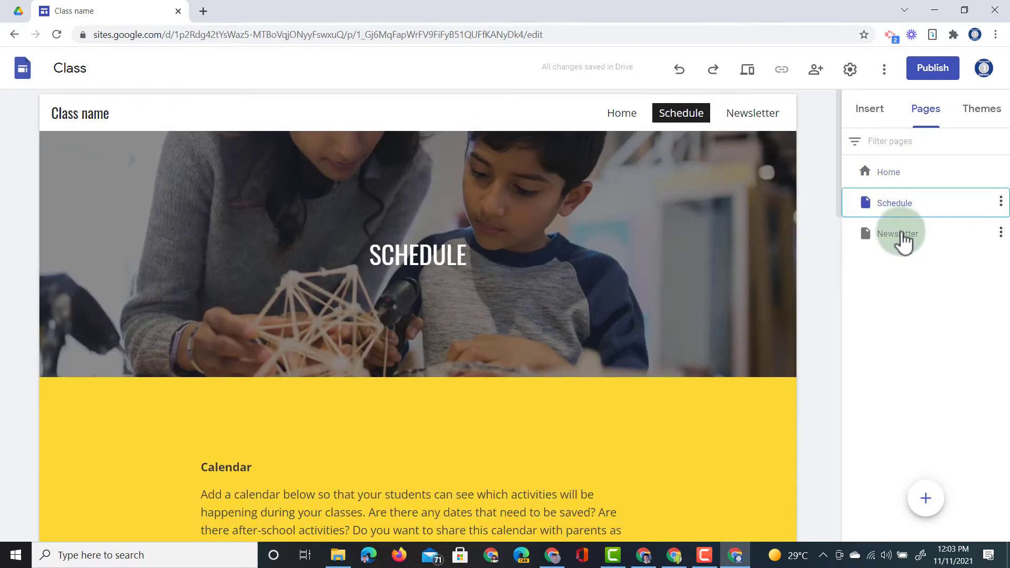
left_click(903, 242)
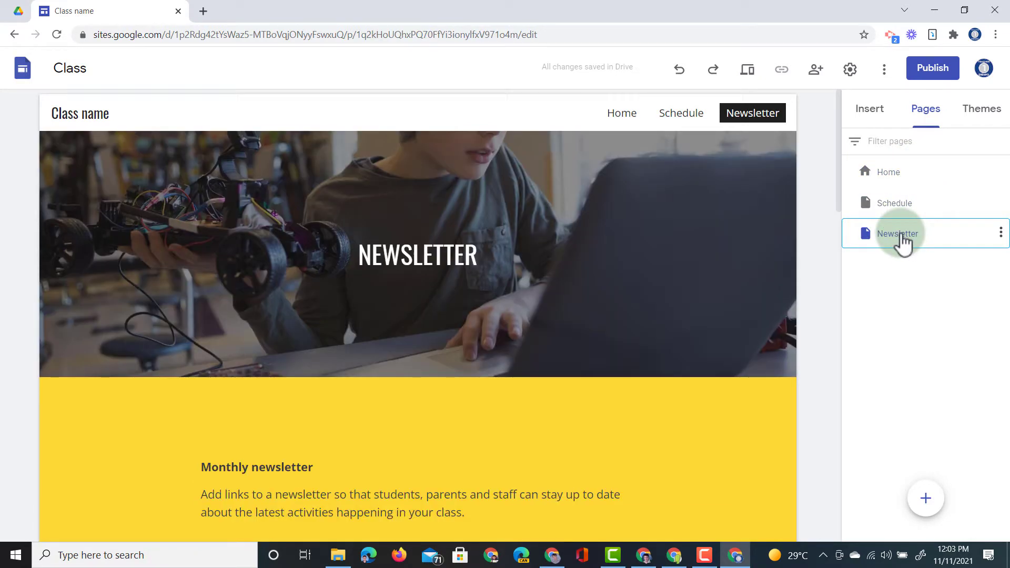
left_click(913, 178)
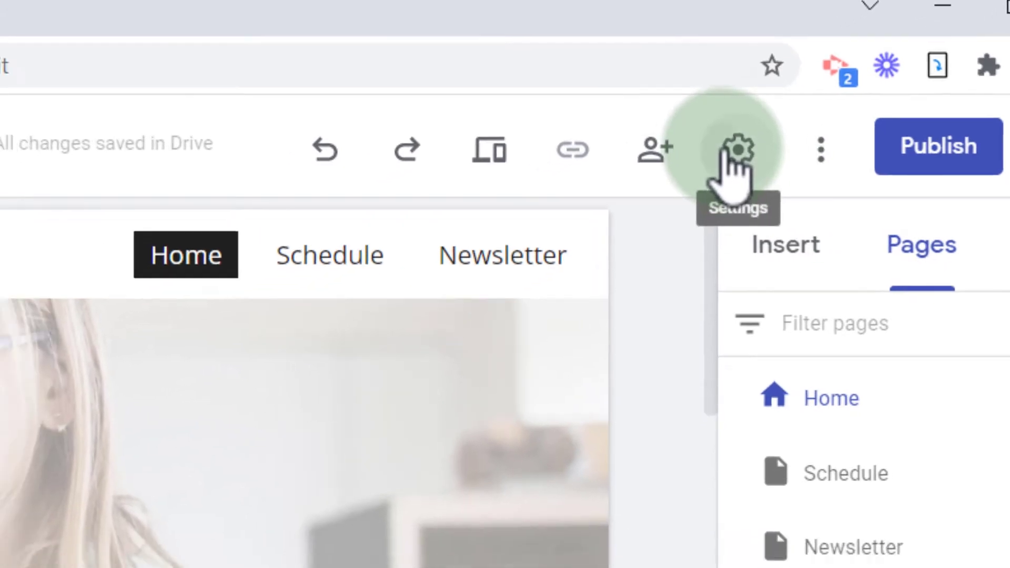
- Switch on Show banner in the site settings' Announcement banner section
left_click(704, 175)
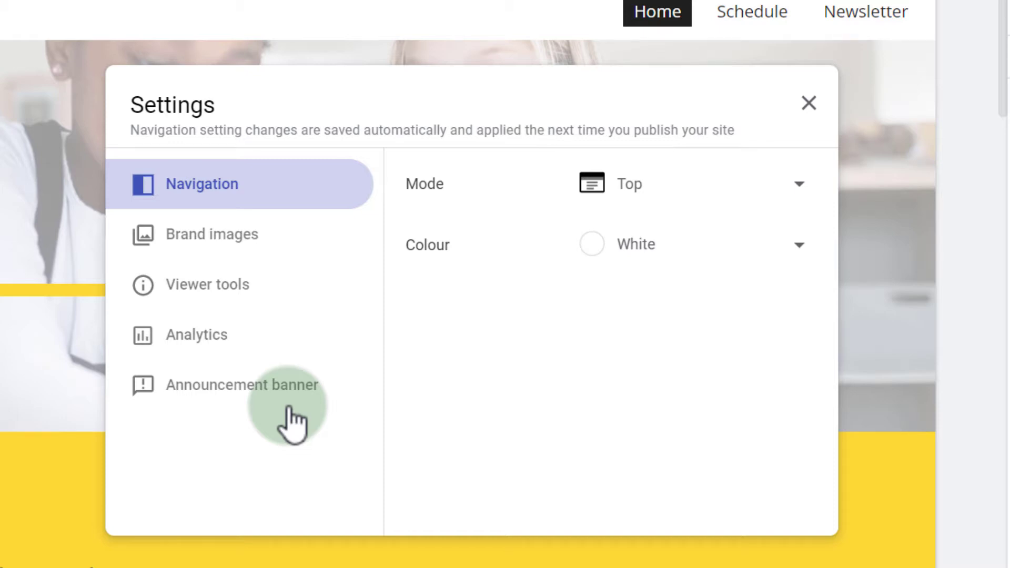
left_click(248, 403)
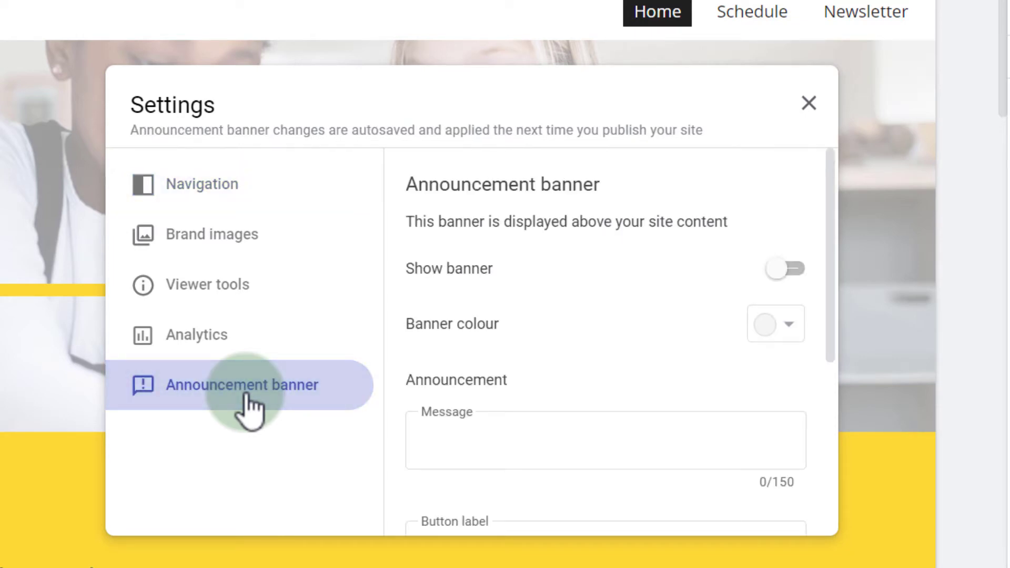
left_click(791, 269)
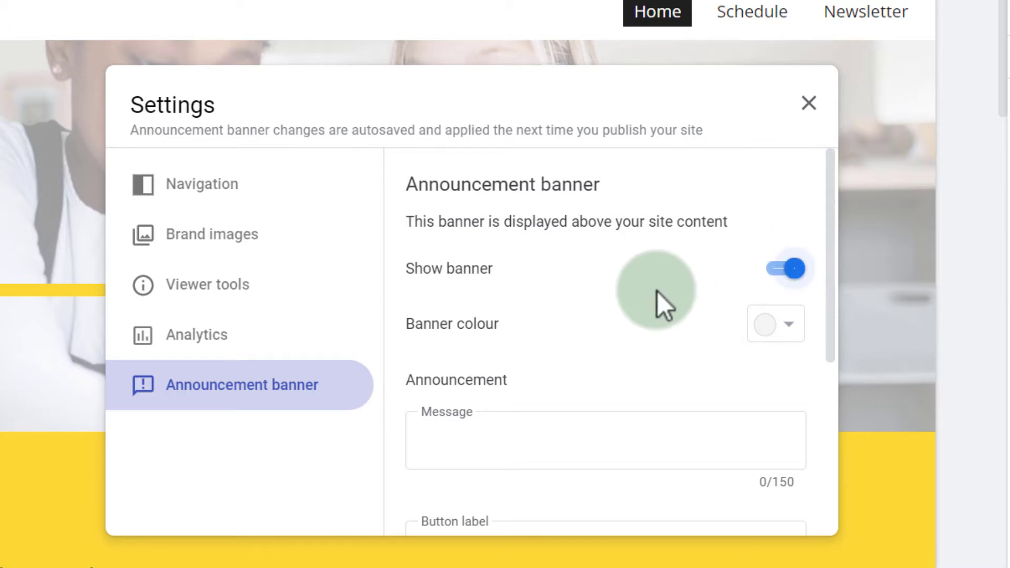
scroll(658, 292, "down", 2)
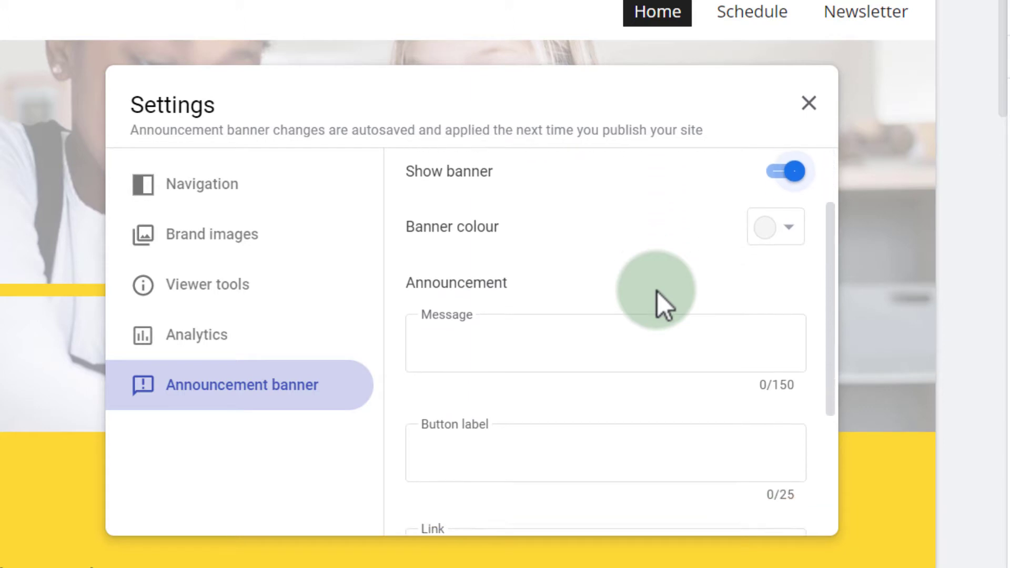
- Make the banner dark red (#cc0000) with message 'Please follow this link for more information on Sports Day:'
left_click(800, 224)
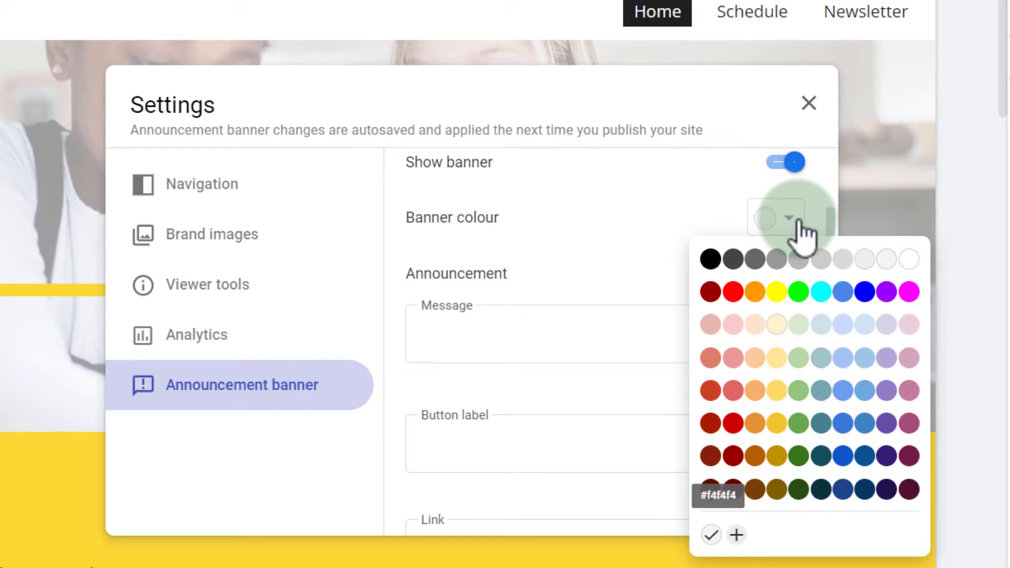
left_click(734, 427)
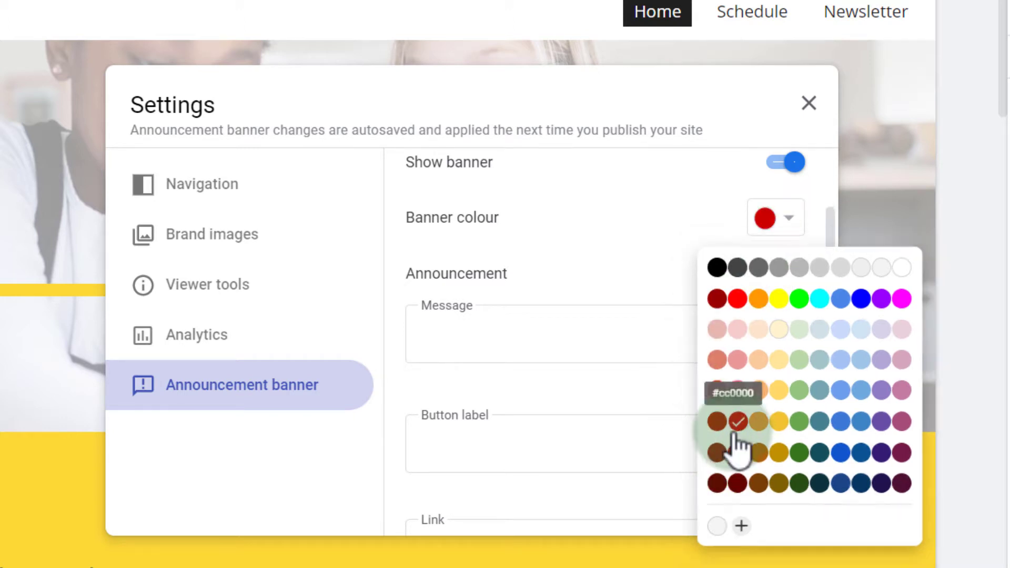
left_click(720, 387)
left_click(640, 335)
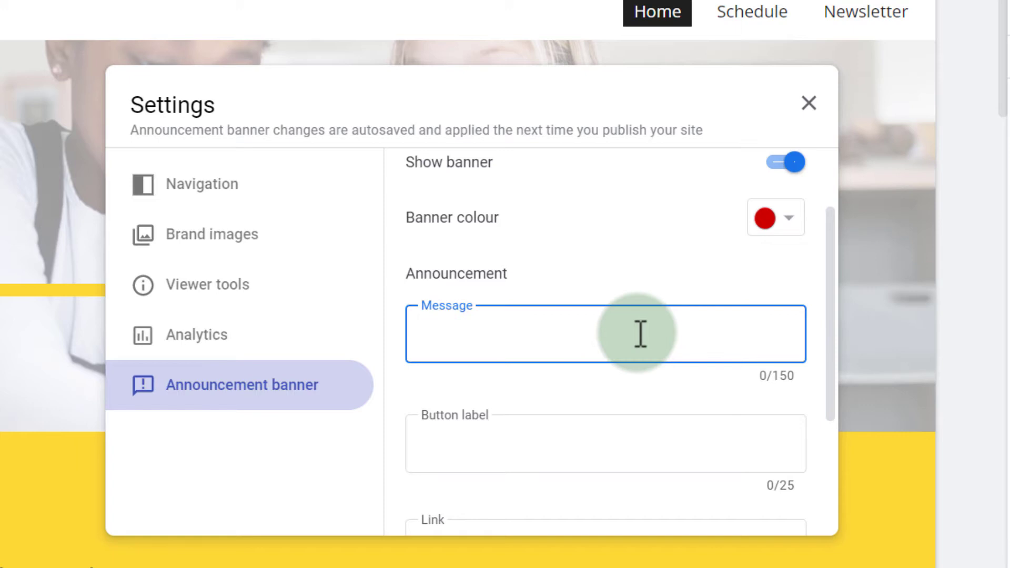
type("Please")
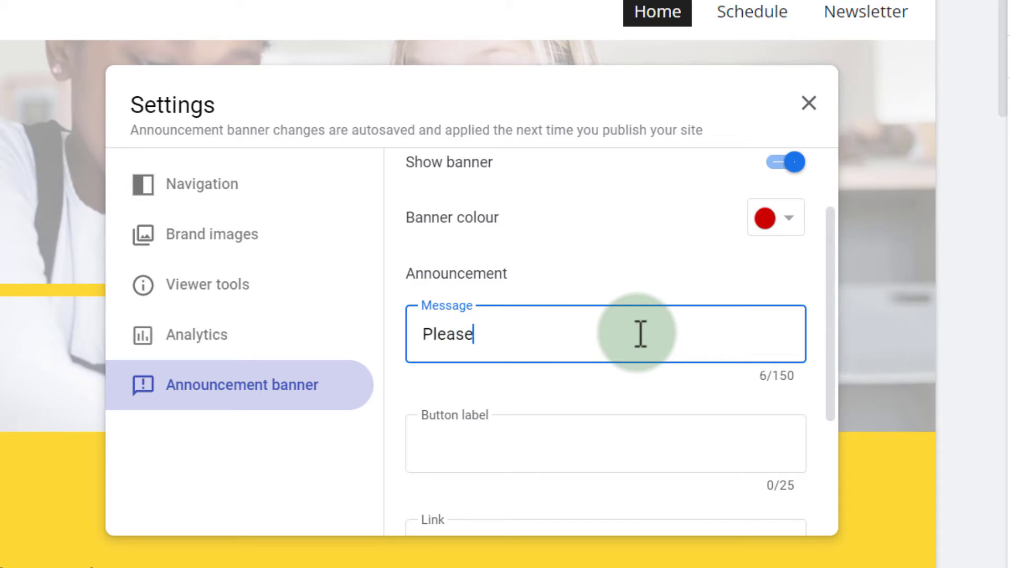
type(" follow this link")
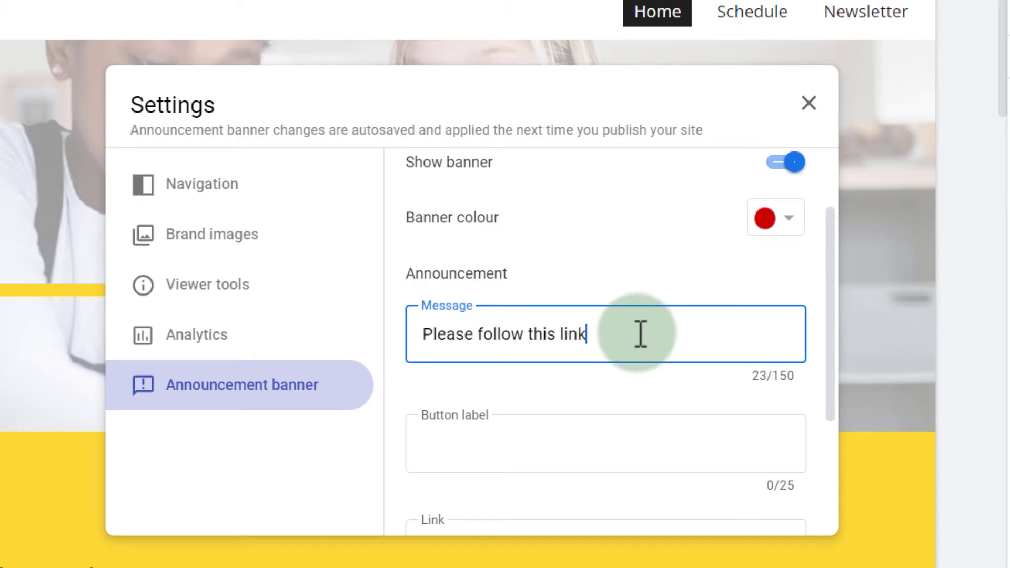
type(" for more infor")
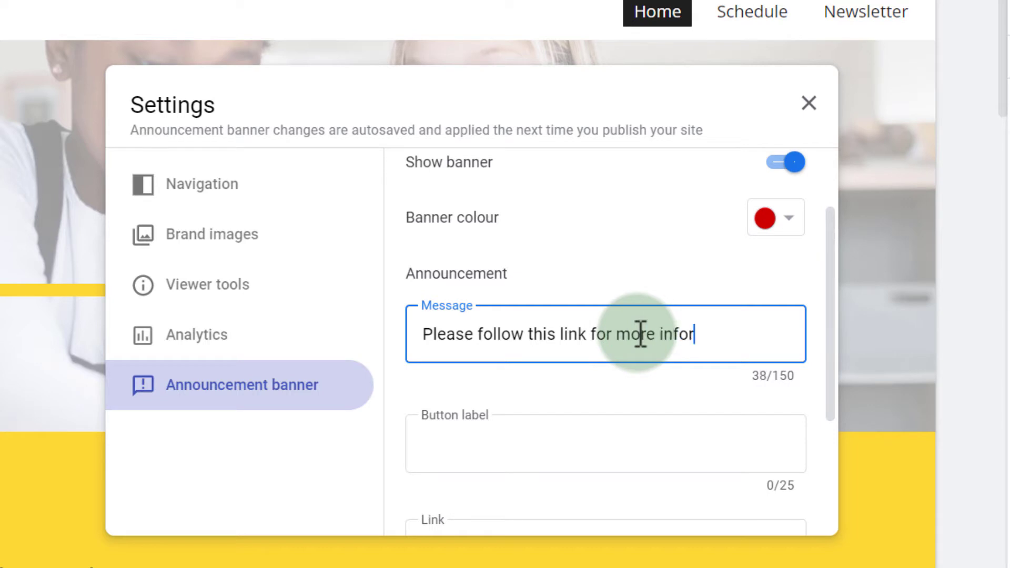
type("mation on ")
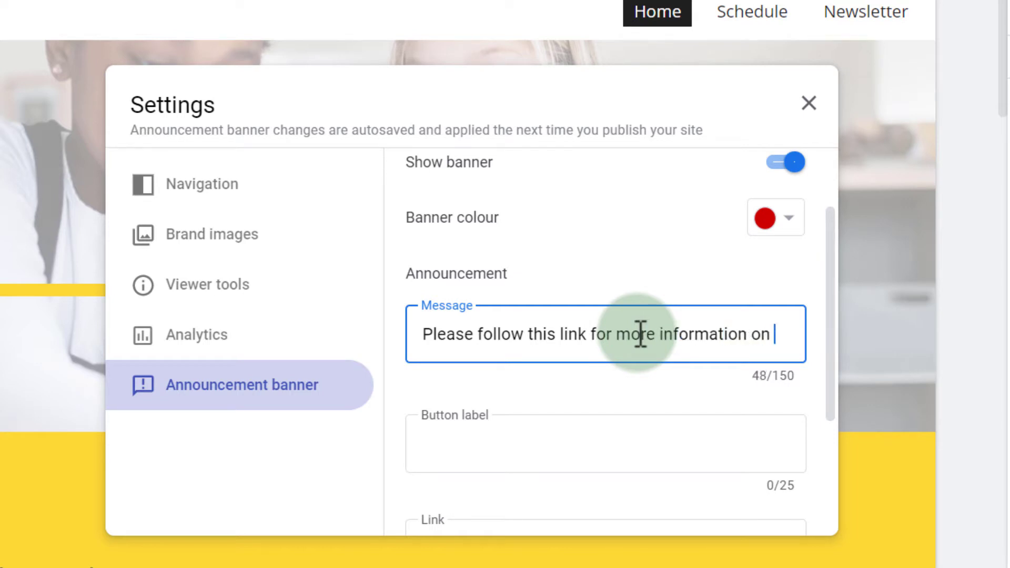
type("Sports Day")
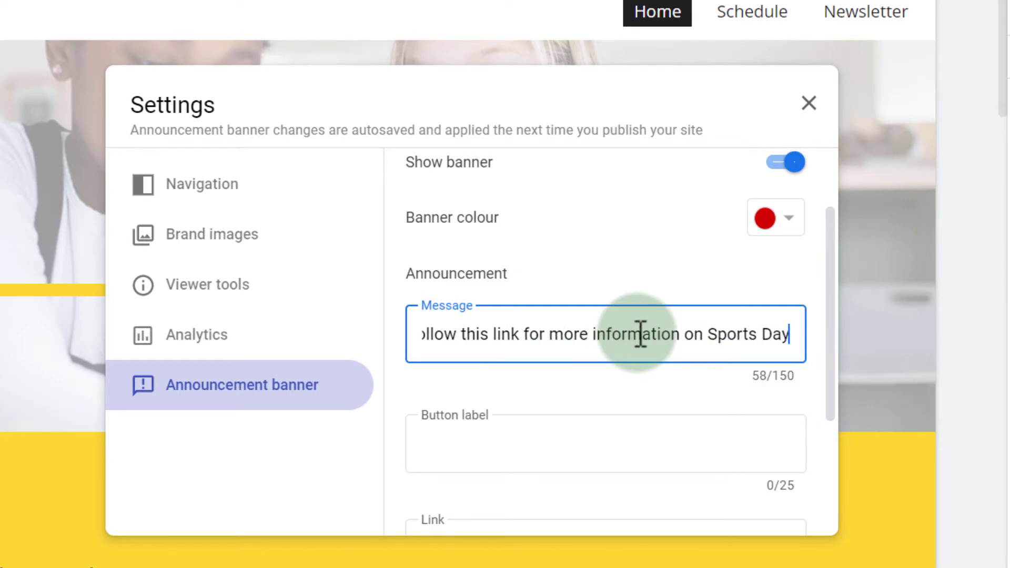
type(":")
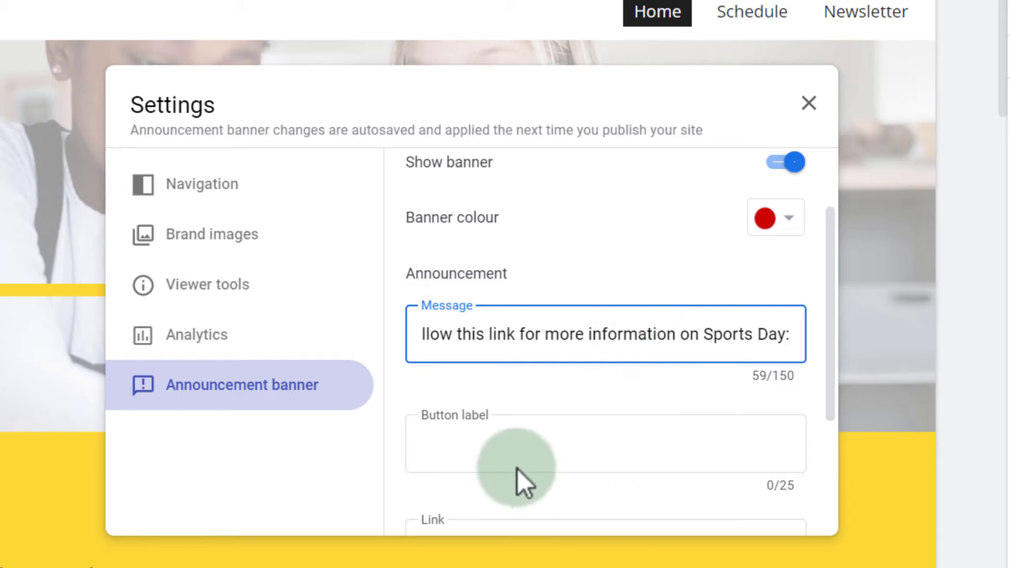
left_click(555, 442)
scroll(556, 443, "down", 3)
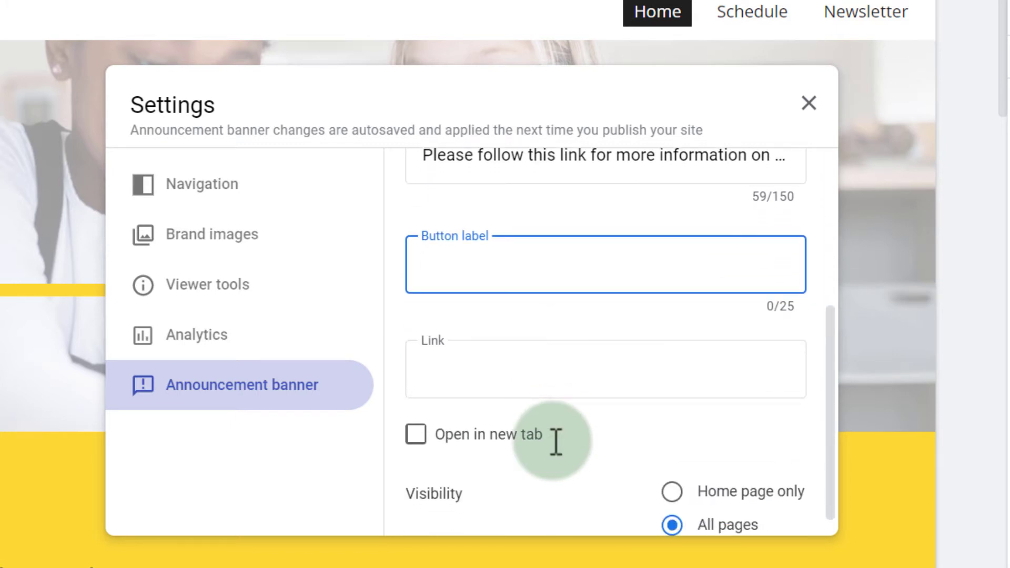
type("Info")
left_click(533, 380)
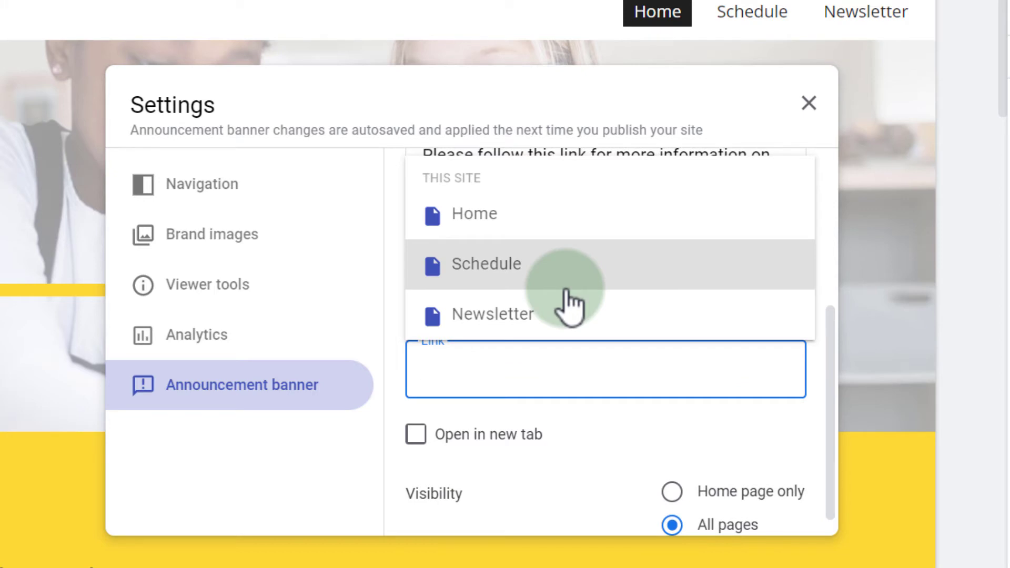
type("https://appsevents.com/")
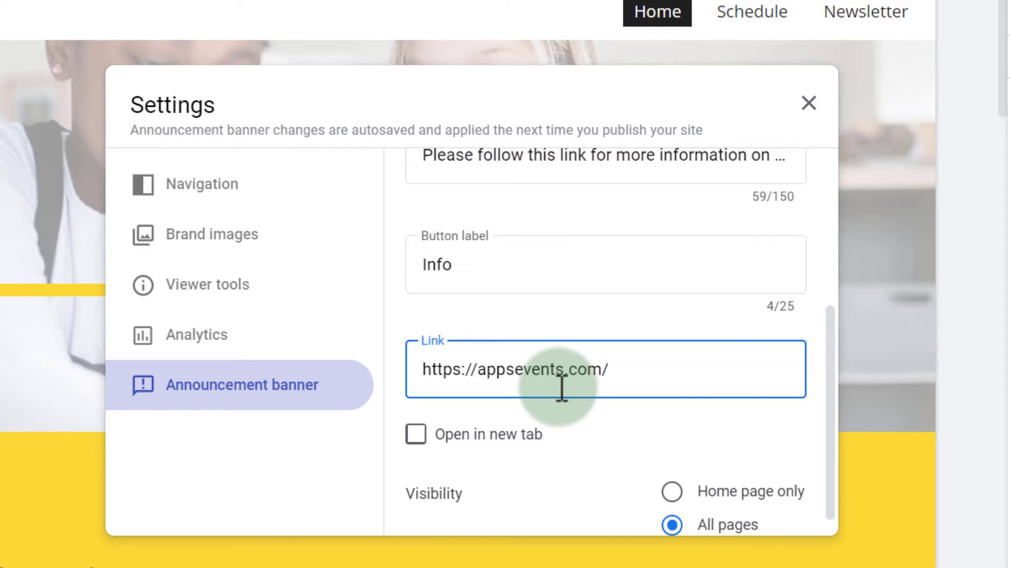
left_click(416, 435)
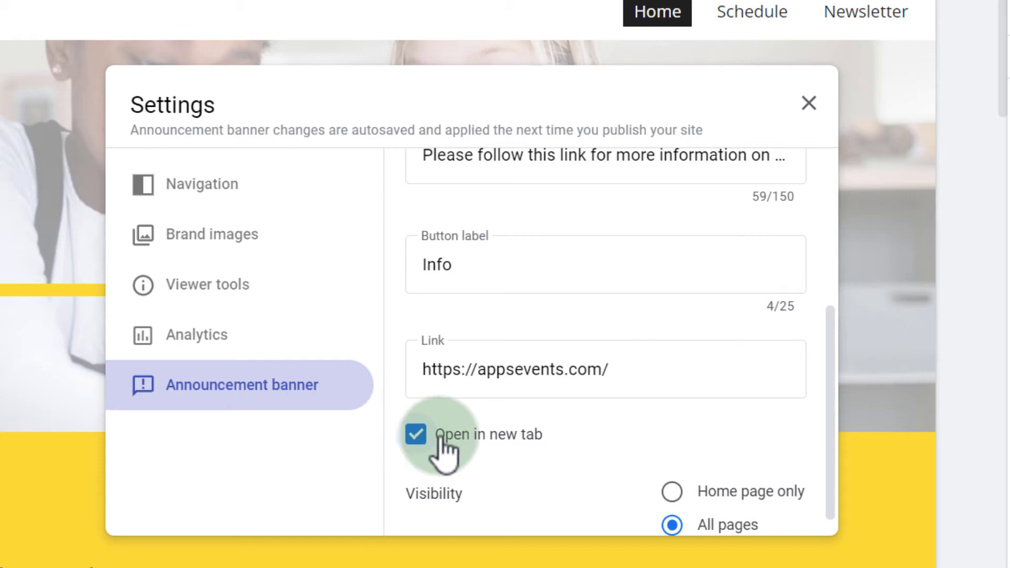
left_click(679, 482)
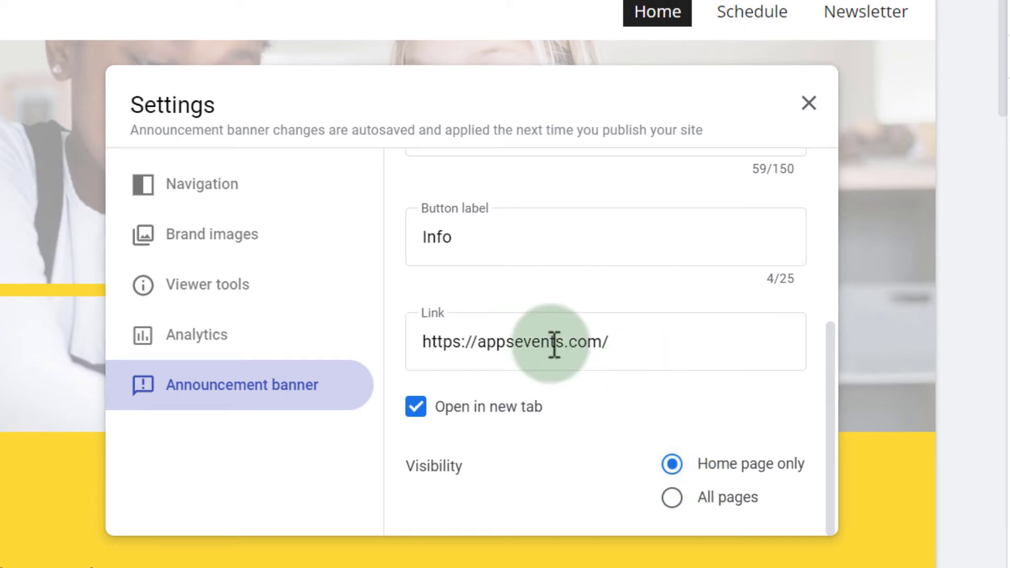
- Close Settings and check Schedule, Newsletter and Home, confirming the red banner appears only on Home
scroll(579, 332, "up", 5)
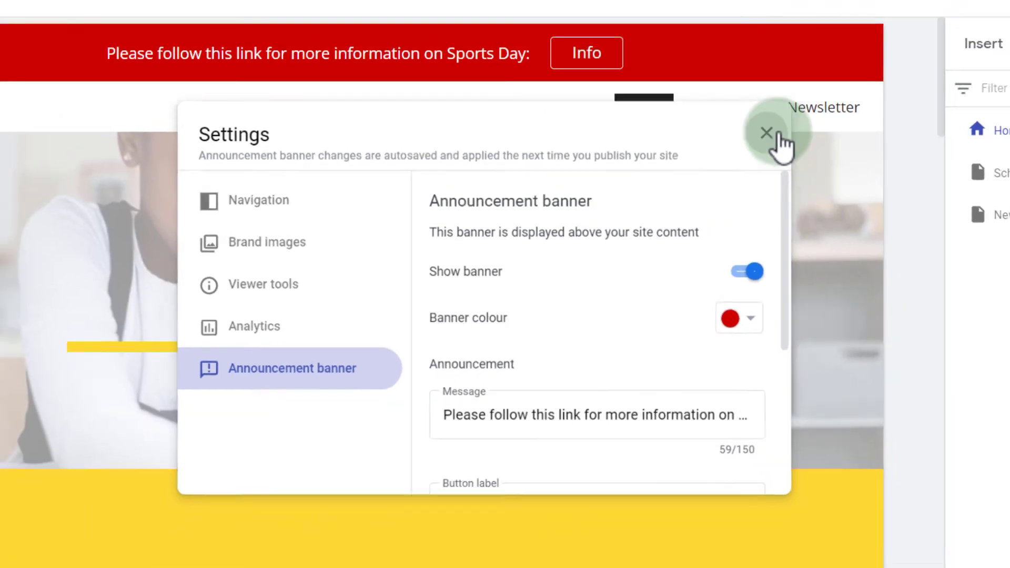
left_click(809, 104)
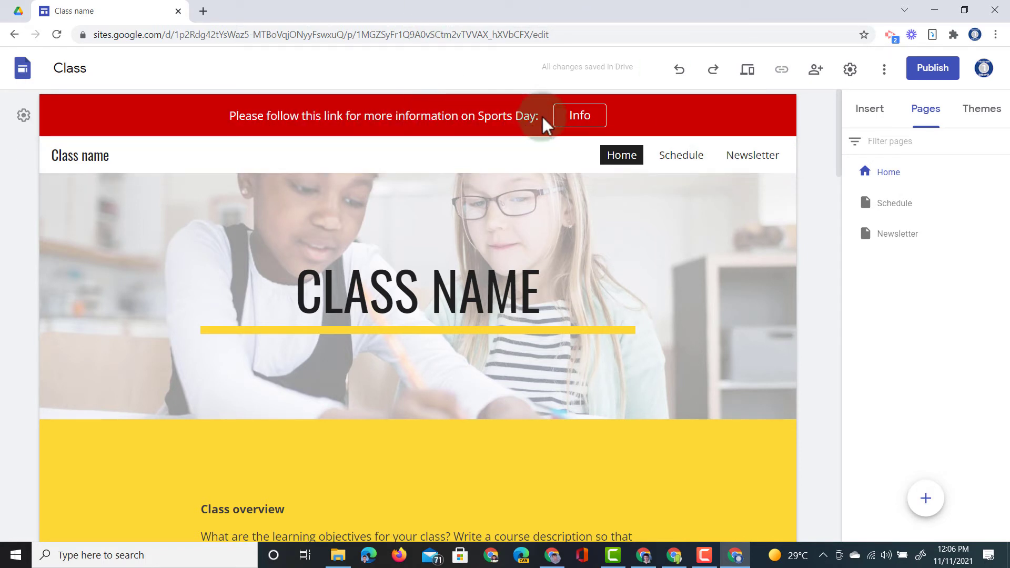
left_click(903, 213)
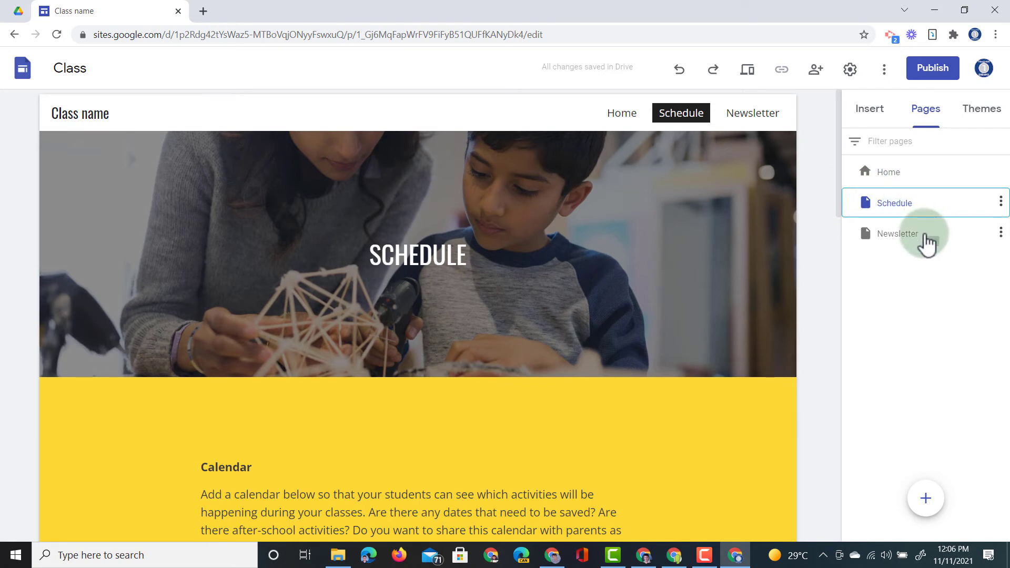
left_click(927, 238)
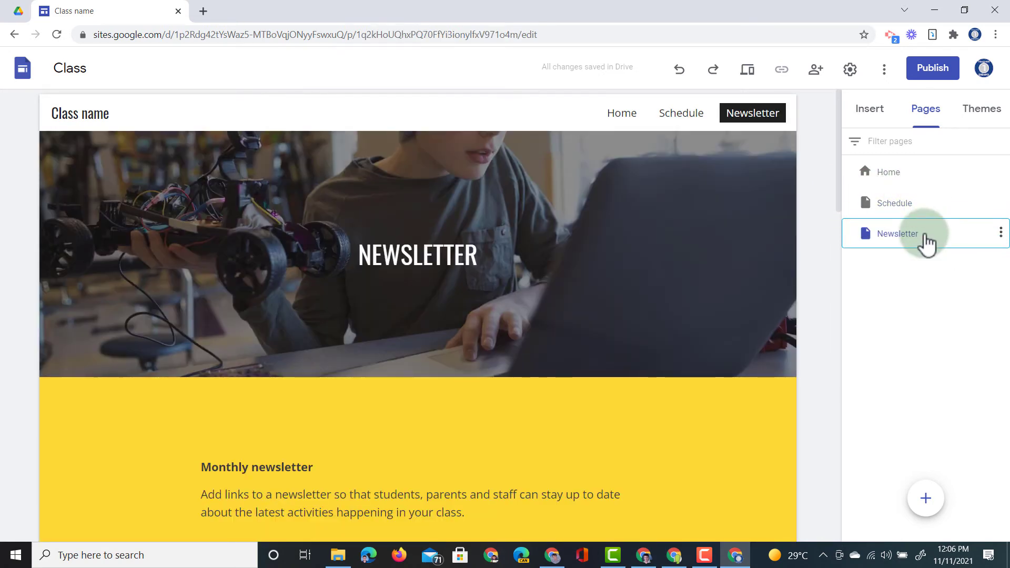
left_click(914, 180)
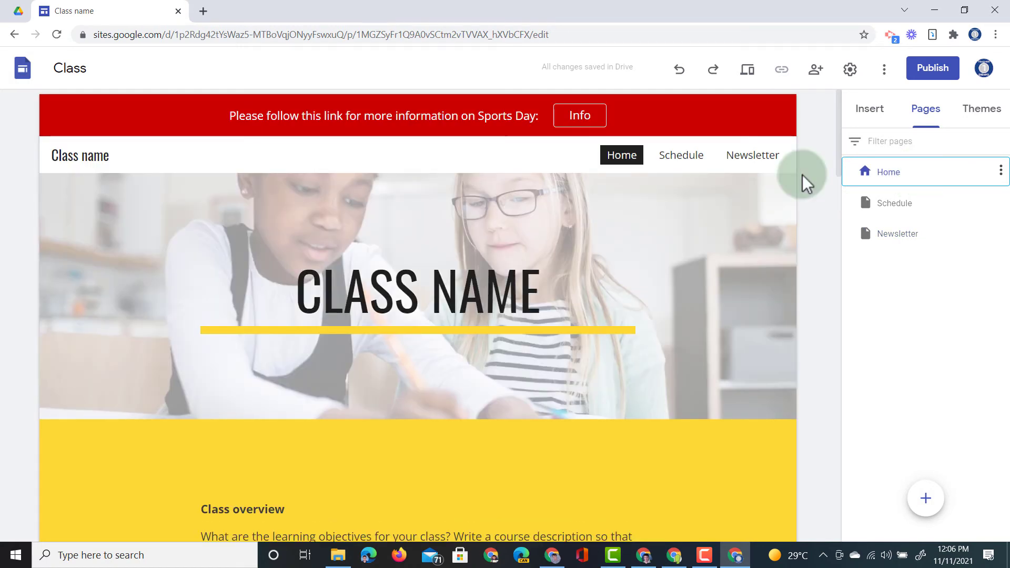
- Preview the class site as visitors see it
left_click(750, 71)
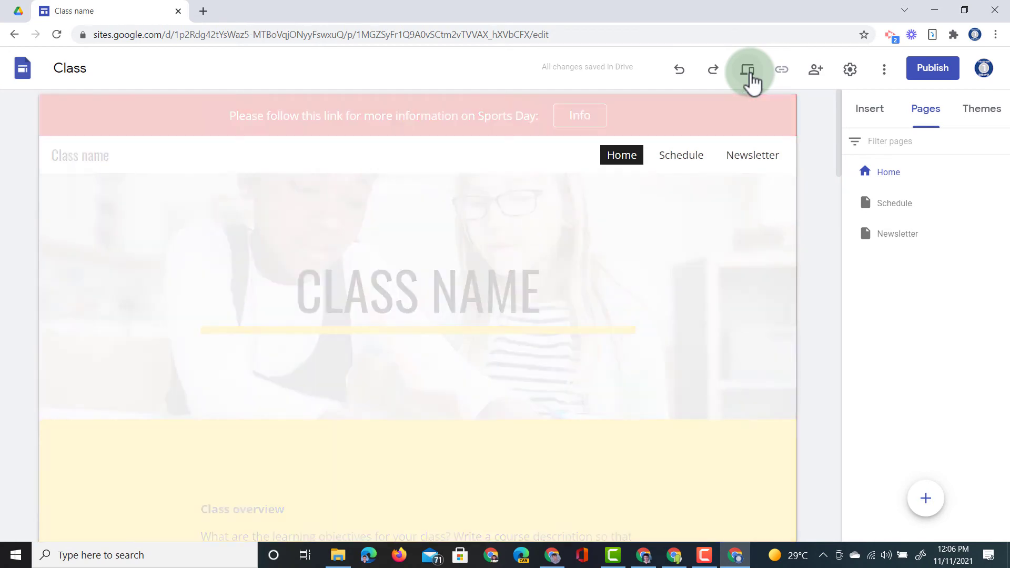